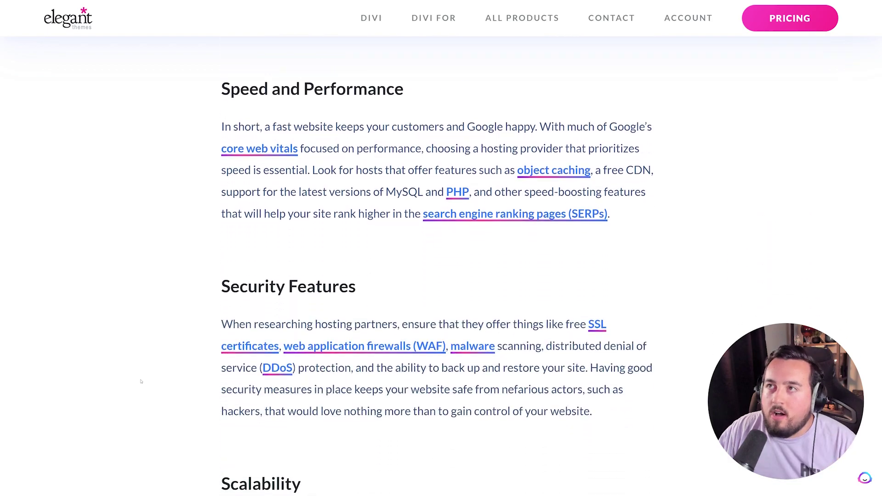
Scroll the hosting article down to its Customer Support and Pricing advice
scroll(141, 381, "down", 14)
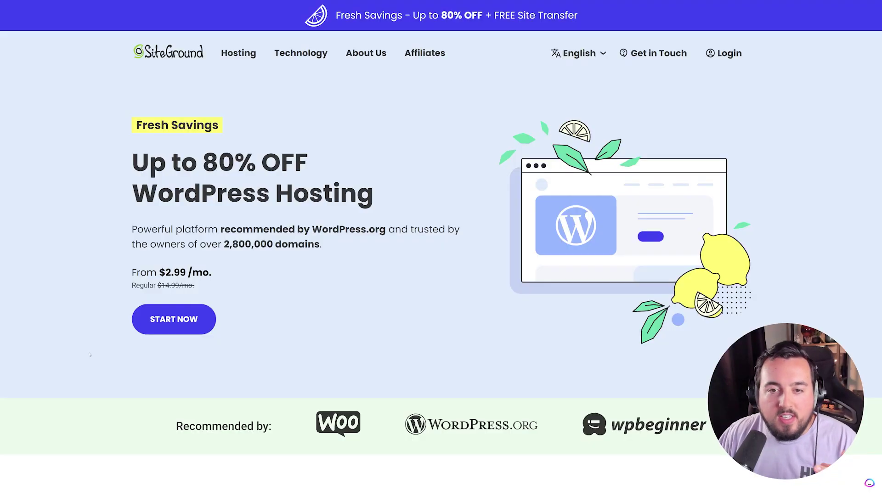
scroll(90, 354, "down", 10)
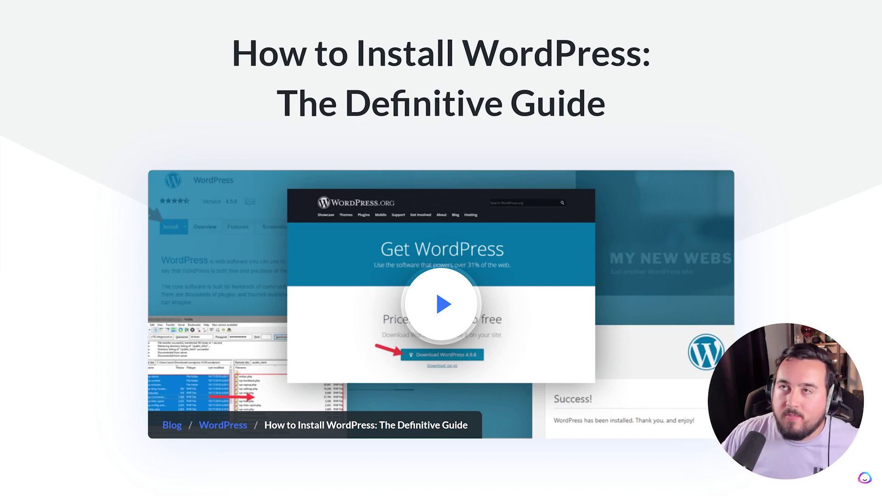
Scroll the install guide down to the one-click installers section
scroll(198, 466, "down", 12)
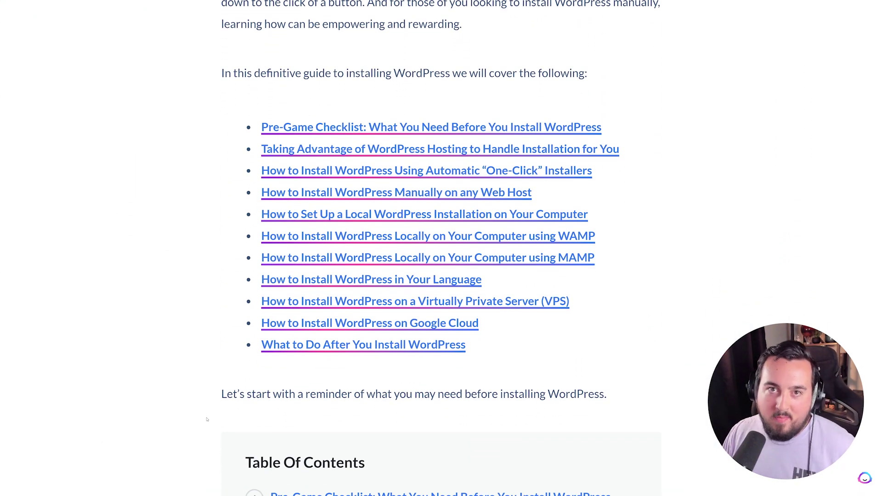
scroll(193, 390, "down", 20)
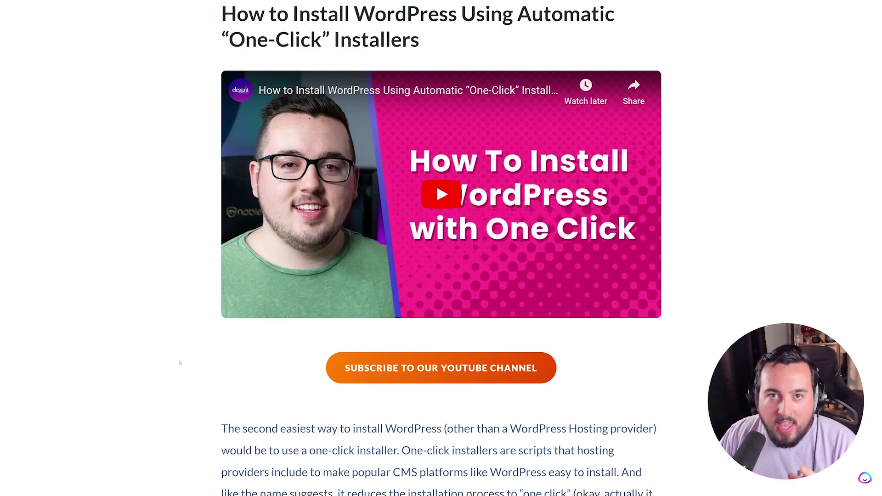
scroll(192, 346, "down", 12)
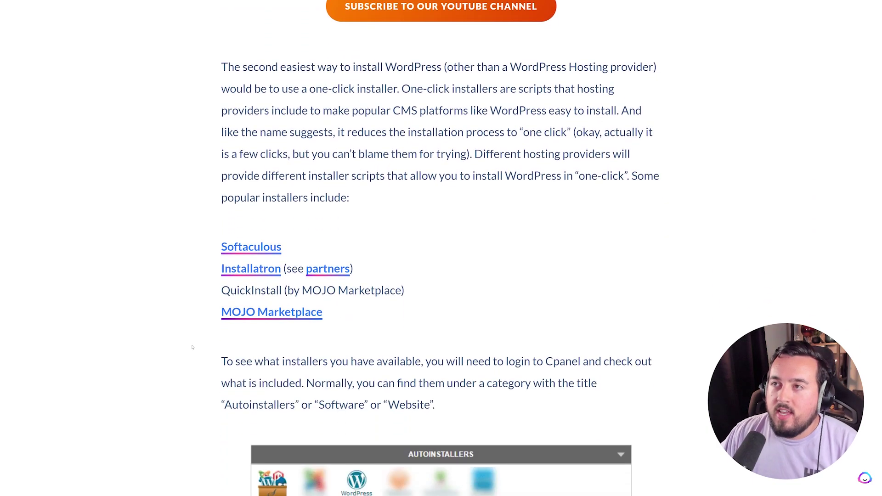
scroll(193, 348, "down", 3)
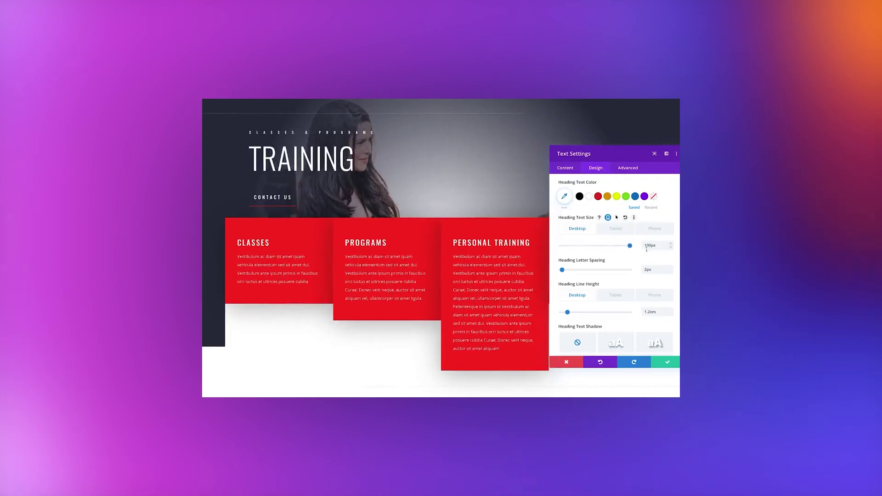
left_click_drag(563, 270, 587, 271)
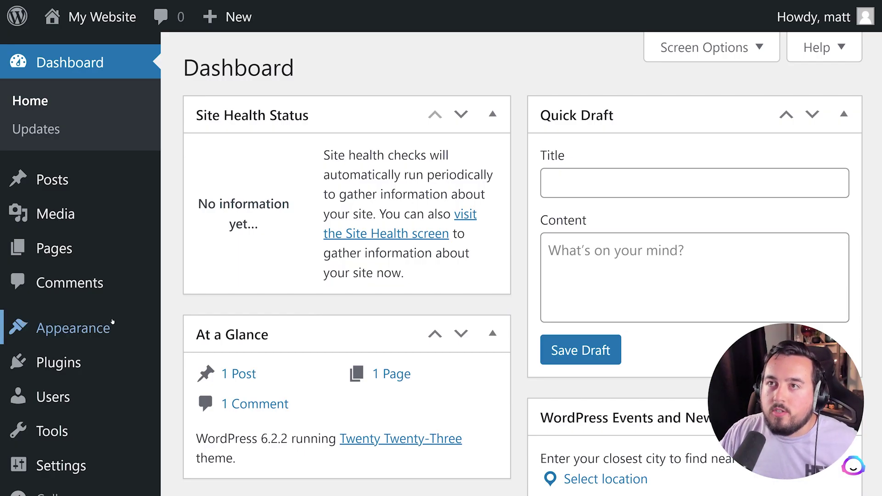
Get the Divi theme package from the Add New Themes page
mouse_move(110, 326)
left_click(183, 332)
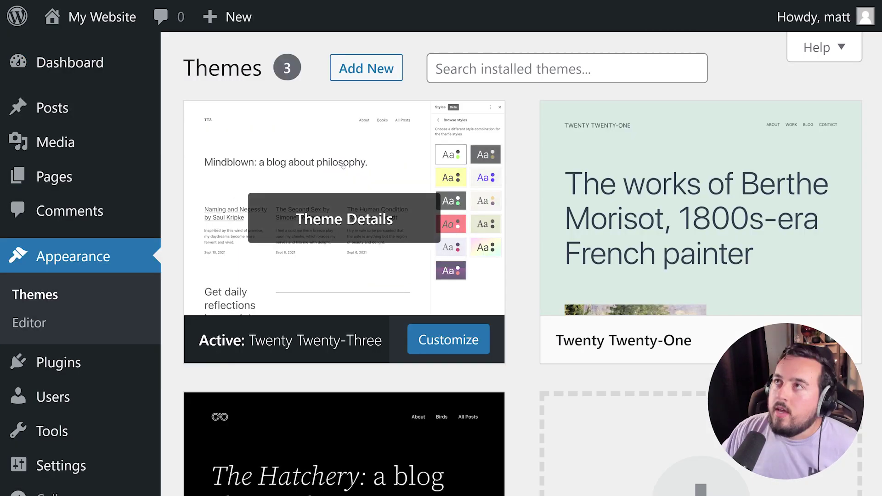
left_click(367, 67)
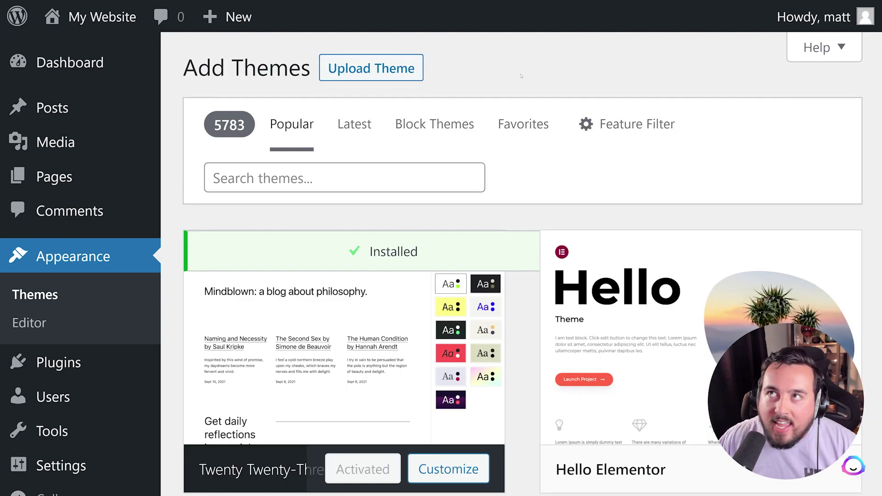
scroll(523, 85, "down", 15)
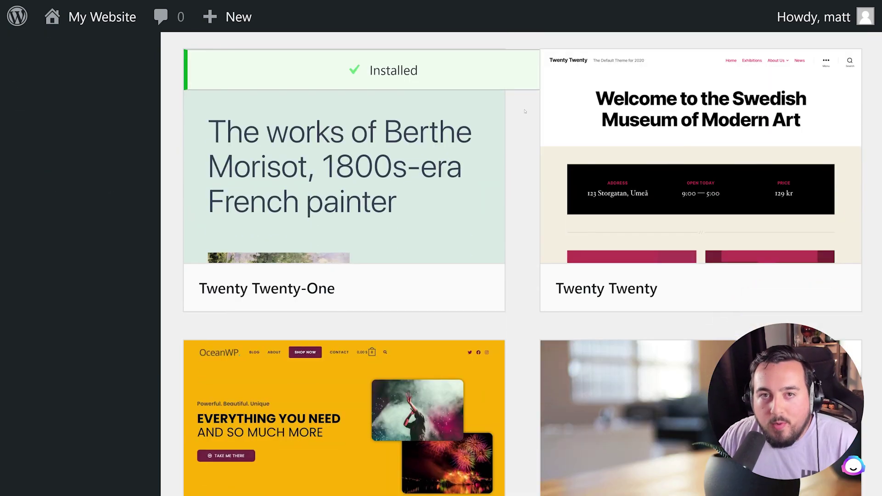
scroll(525, 111, "down", 15)
mouse_move(687, 241)
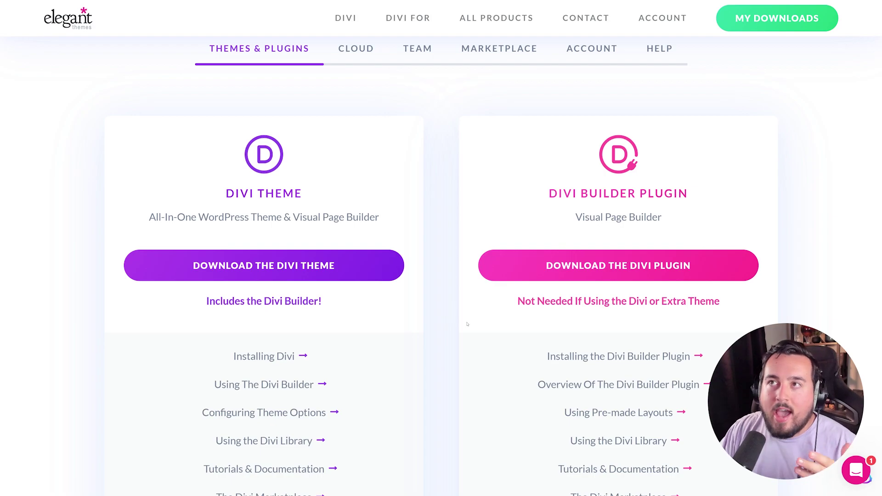
left_click(398, 274)
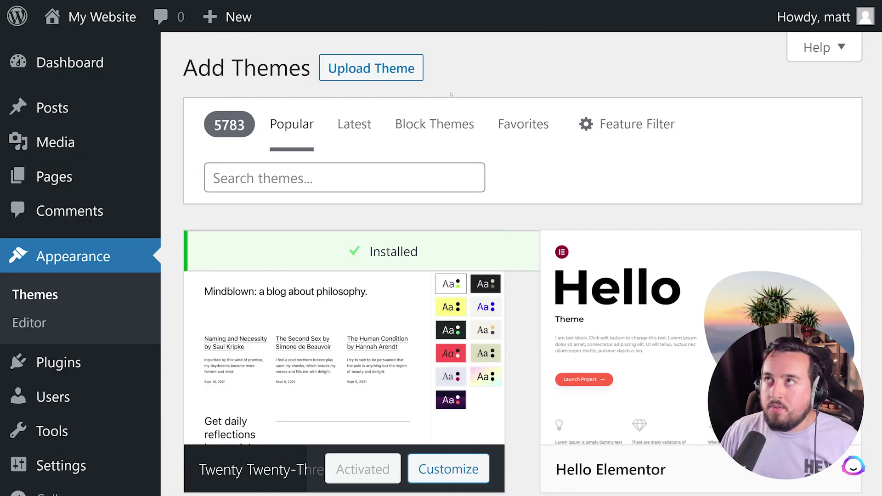
Upload and install the Divi (6).zip theme, then activate it
left_click(416, 79)
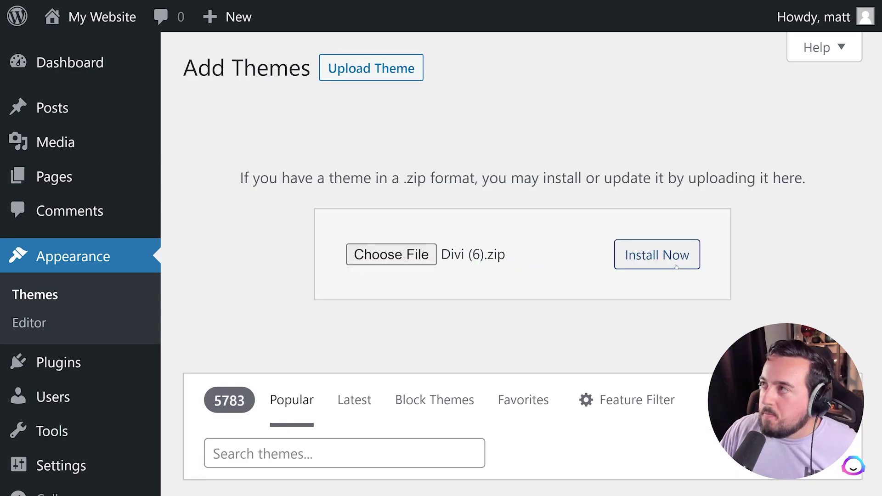
left_click(676, 266)
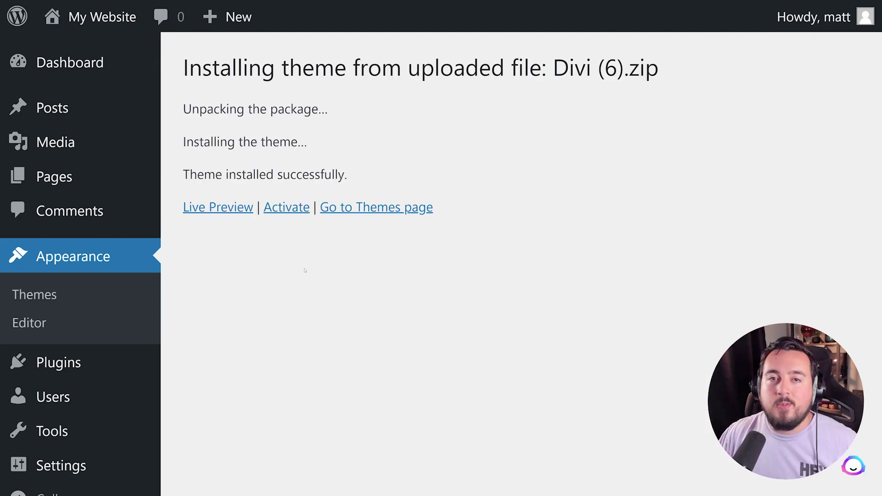
left_click(303, 212)
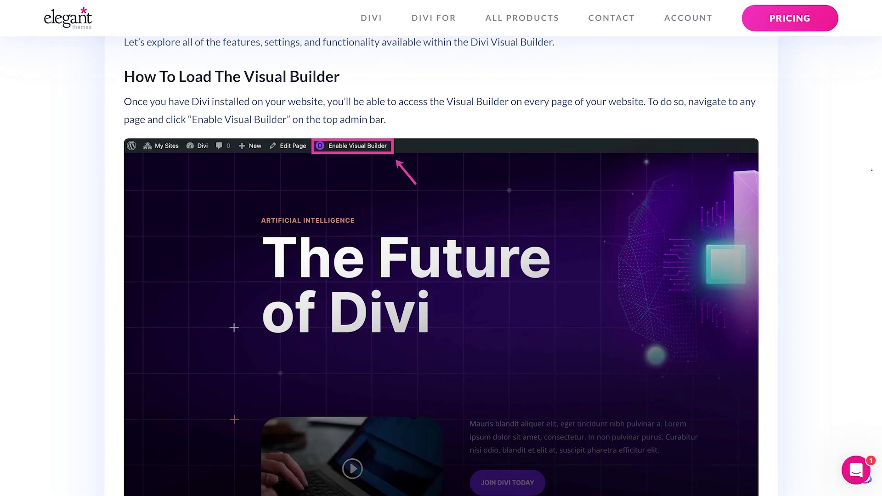
scroll(871, 169, "down", 7)
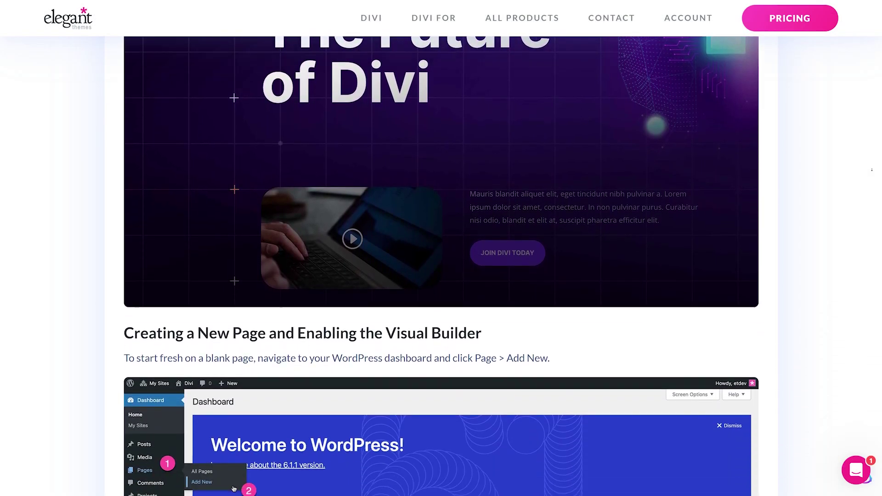
scroll(872, 170, "down", 10)
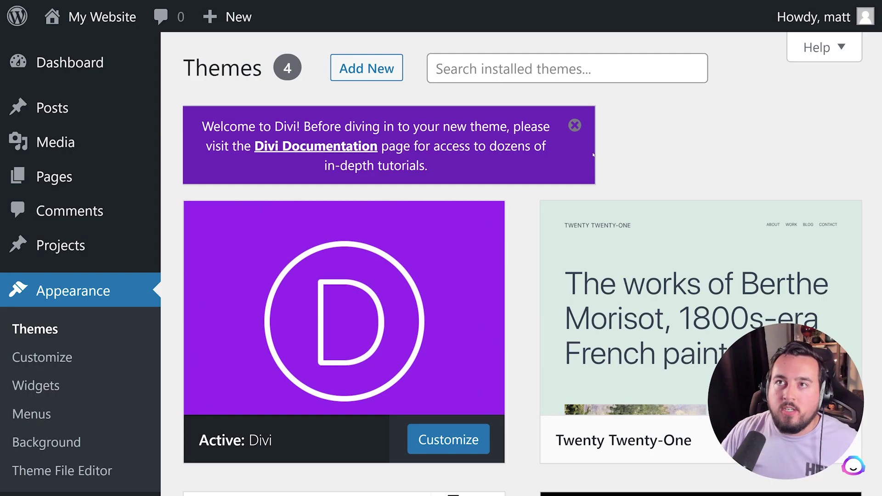
Create a new page titled 'Home' and publish it
mouse_move(108, 185)
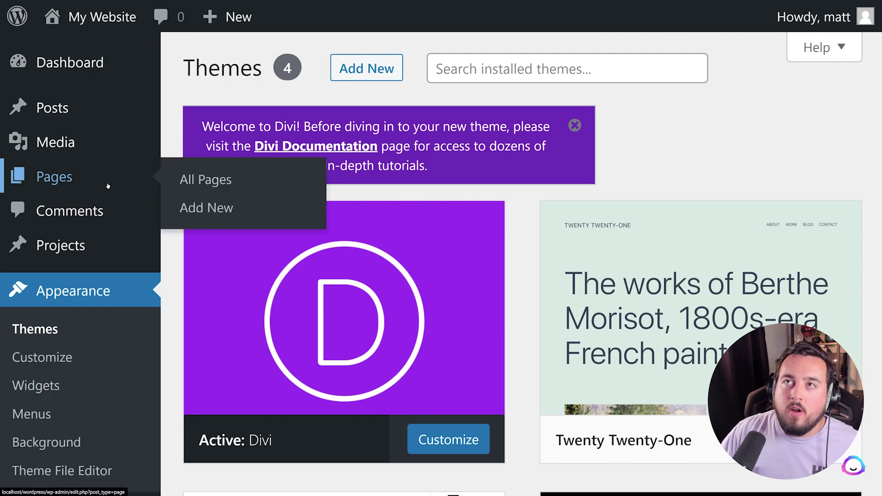
left_click(236, 207)
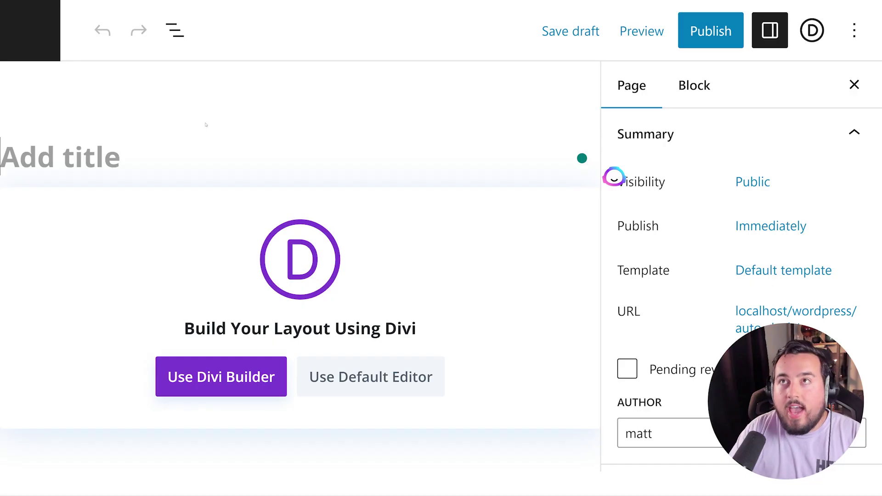
type("Home")
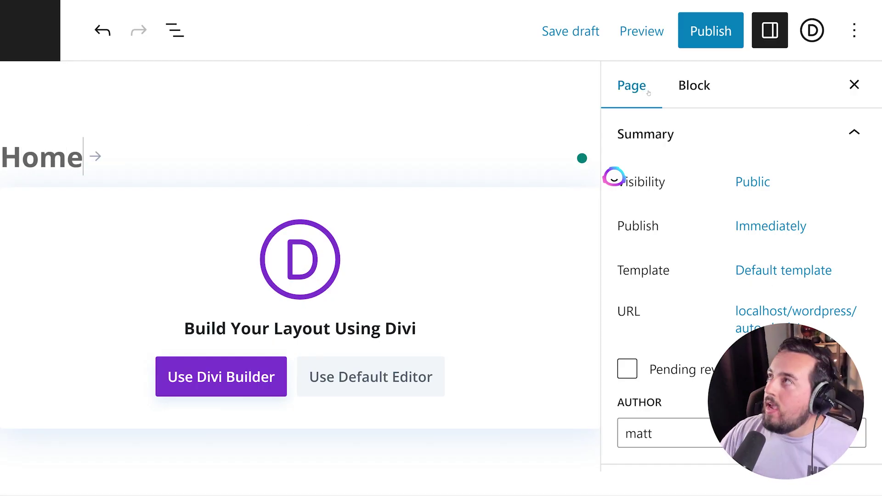
left_click(711, 37)
left_click(710, 37)
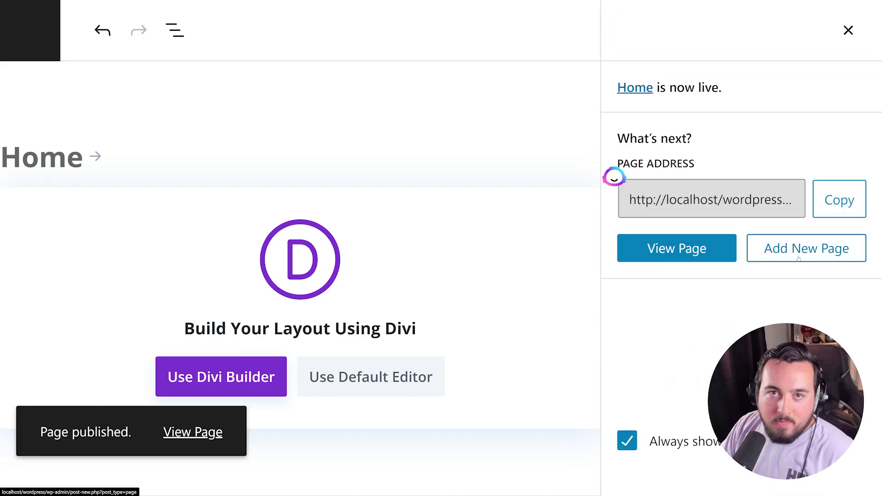
Start another new blank page
left_click(799, 257)
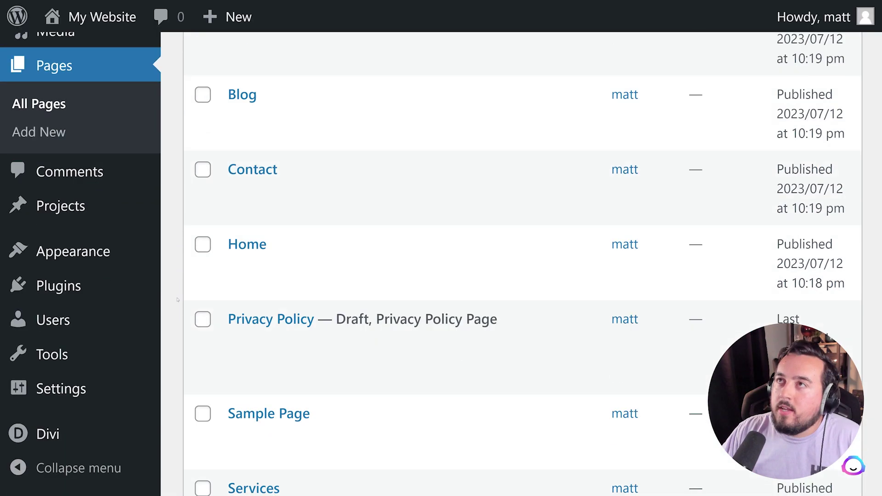
scroll(177, 299, "down", 3)
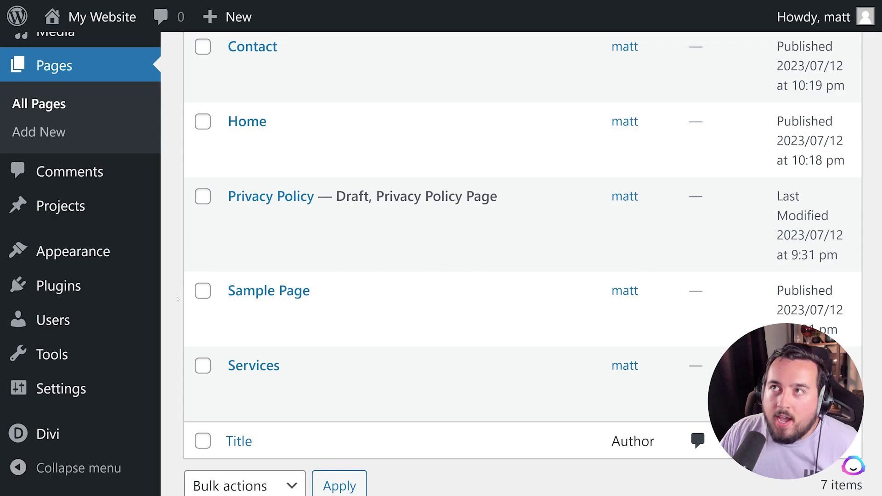
mouse_move(275, 228)
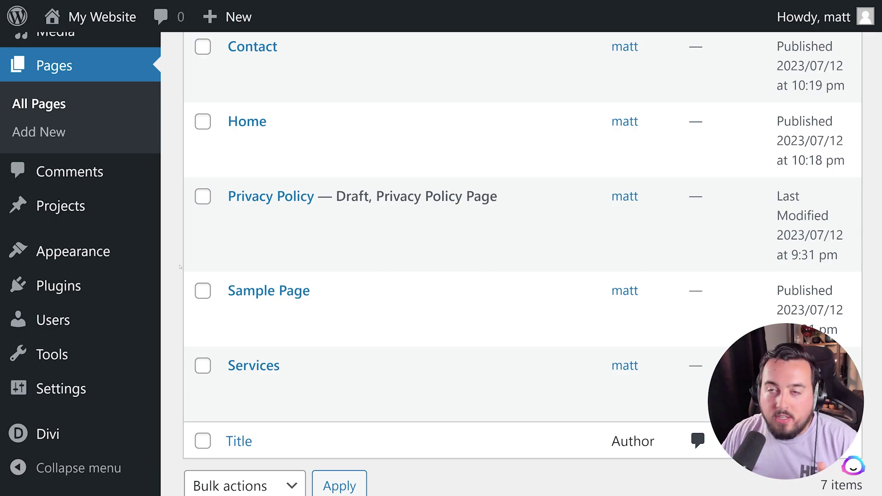
In Reading Settings, choose a static homepage with Home as front page and Blog as posts page, and save
mouse_move(102, 394)
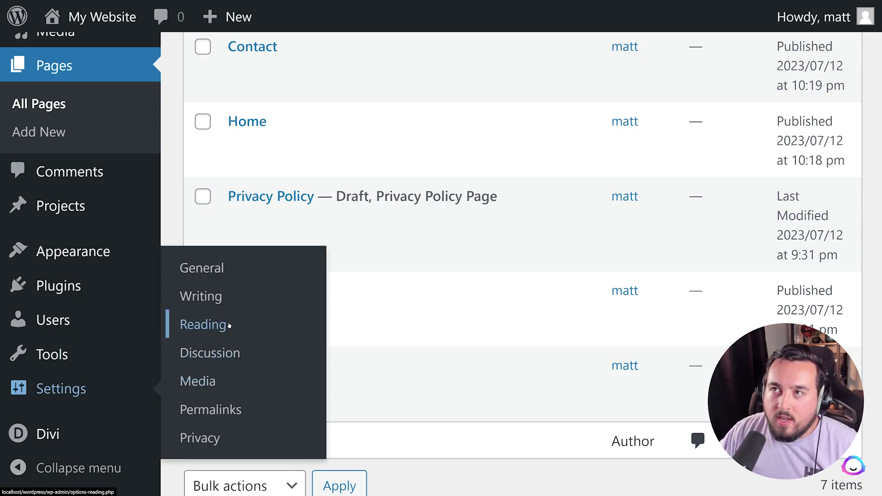
left_click(229, 326)
left_click_drag(198, 123, 332, 123)
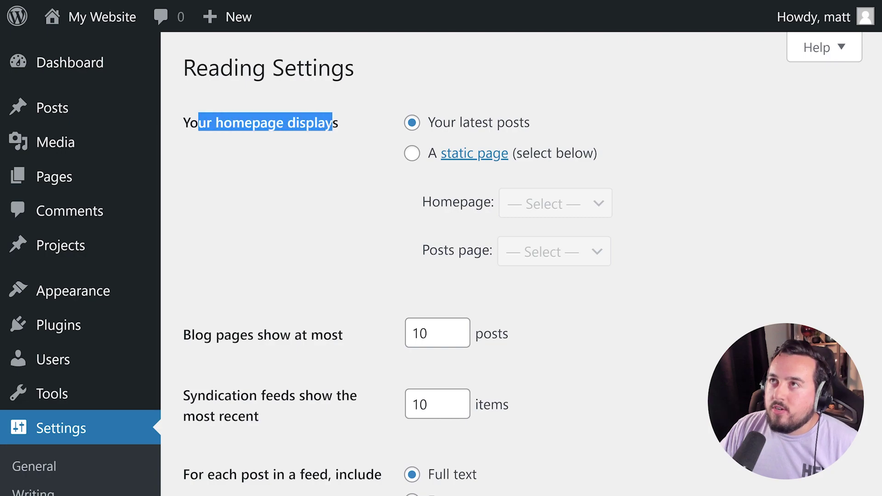
left_click(329, 164)
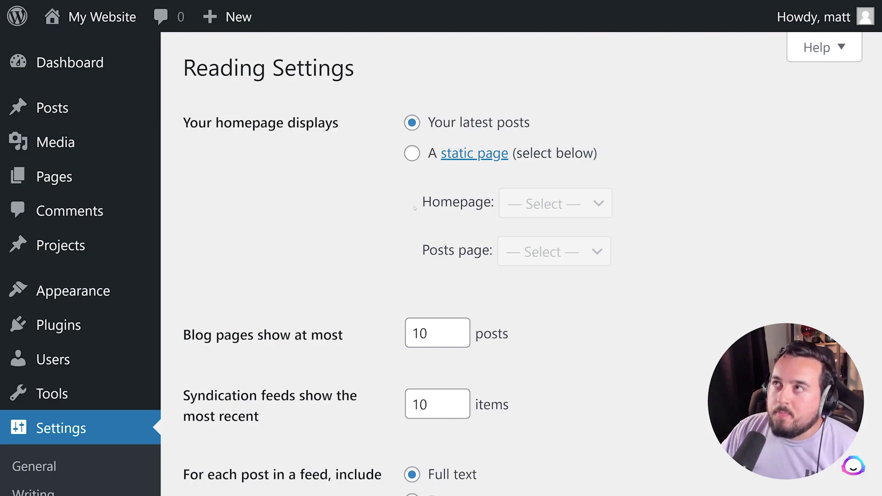
left_click(411, 155)
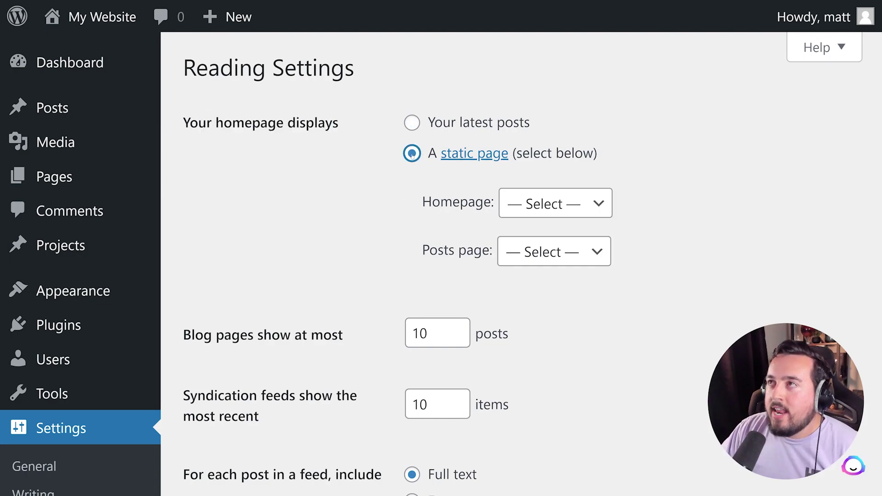
left_click(547, 203)
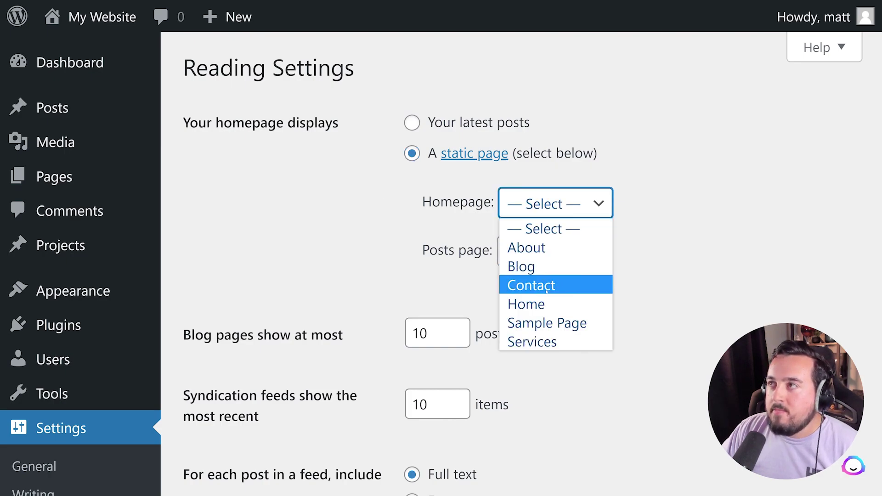
left_click(538, 305)
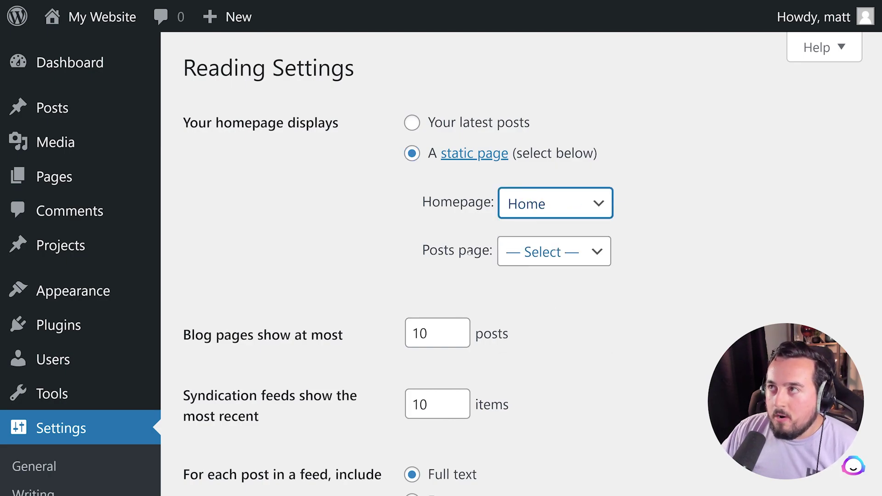
left_click(548, 256)
left_click(548, 311)
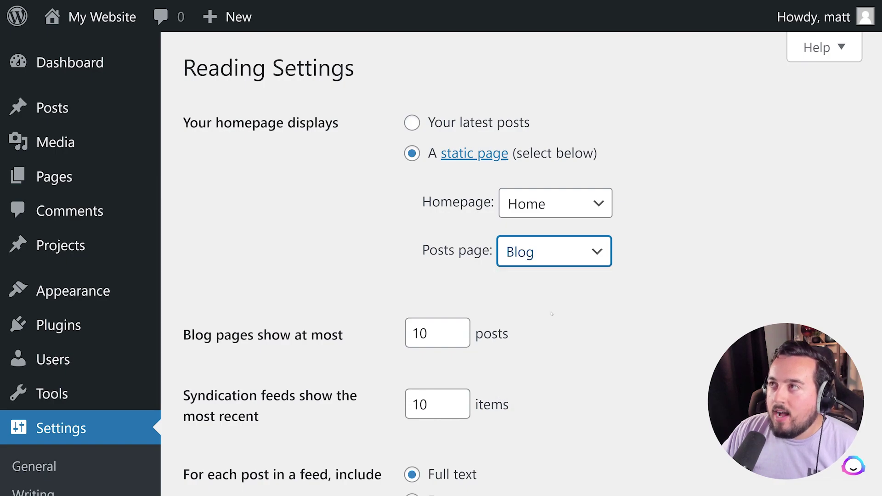
scroll(552, 314, "down", 6)
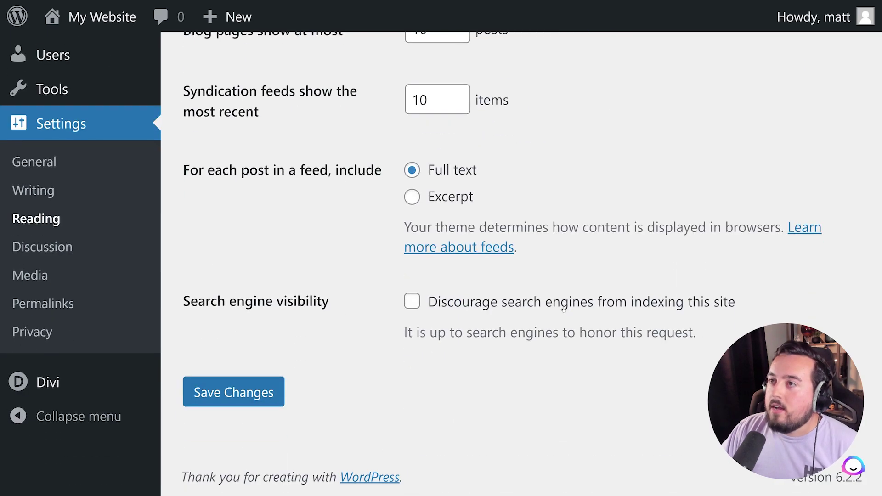
left_click(249, 393)
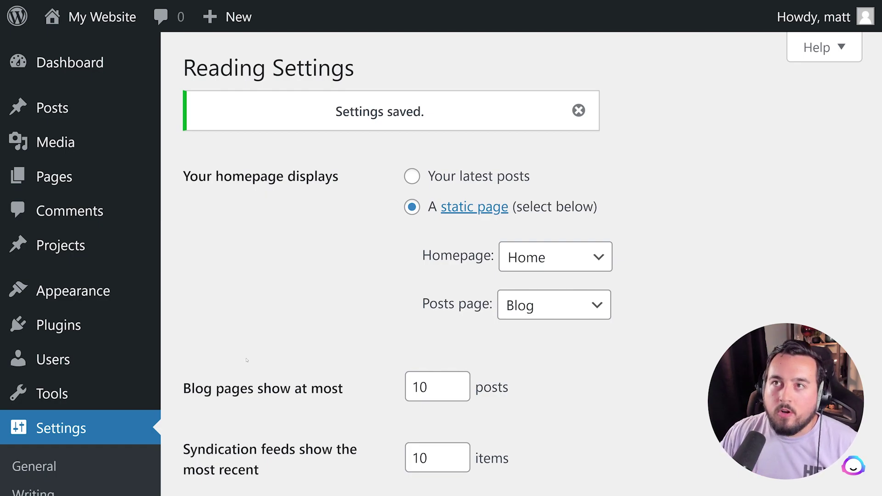
Create a menu named 'Primary' assigned to the Primary Menu location
mouse_move(122, 289)
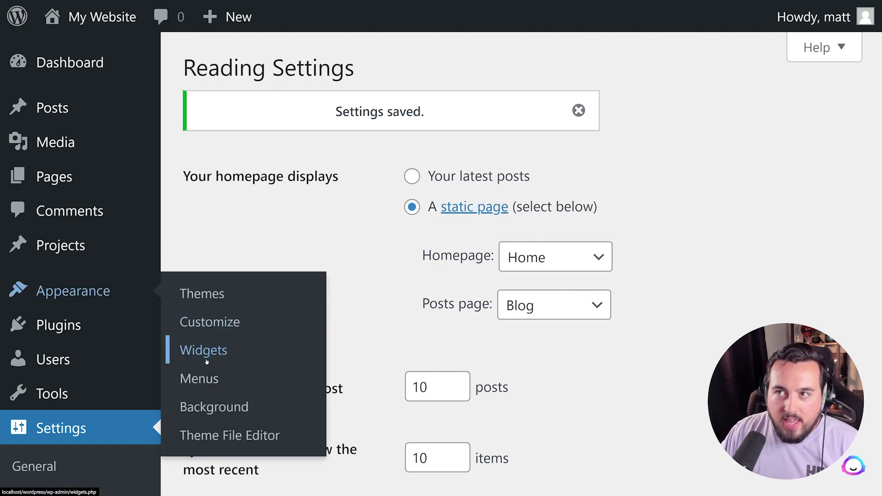
left_click(208, 379)
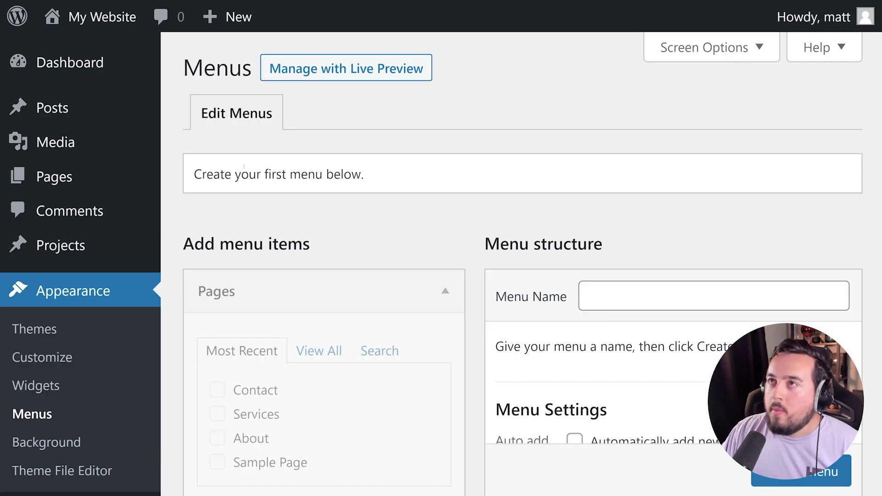
scroll(363, 202, "down", 2)
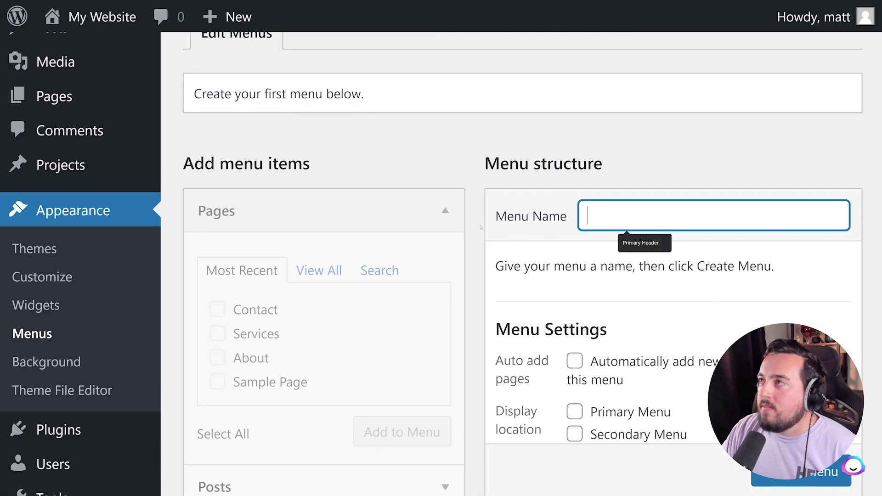
type("Primary")
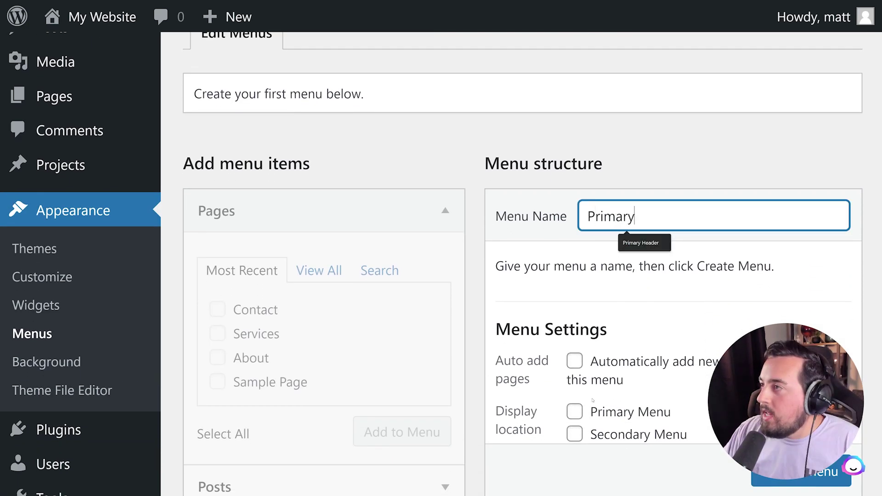
scroll(576, 397, "down", 2)
left_click(577, 332)
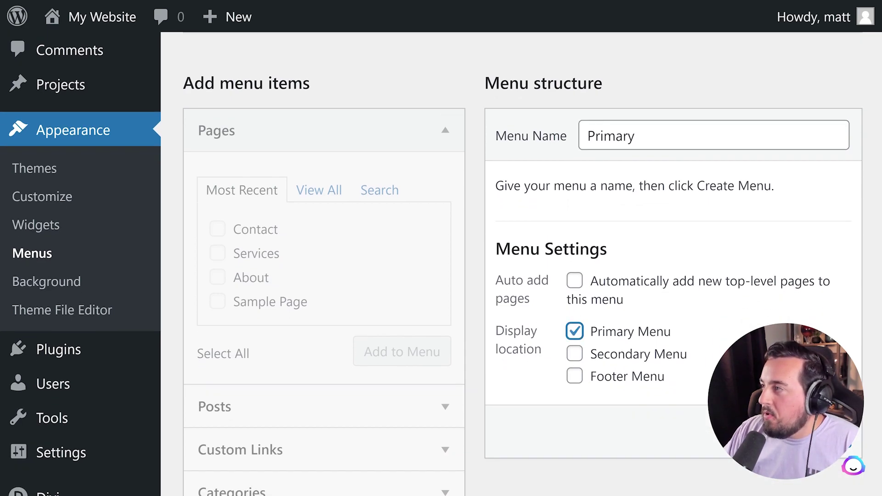
scroll(804, 413, "down", 1)
left_click(806, 411)
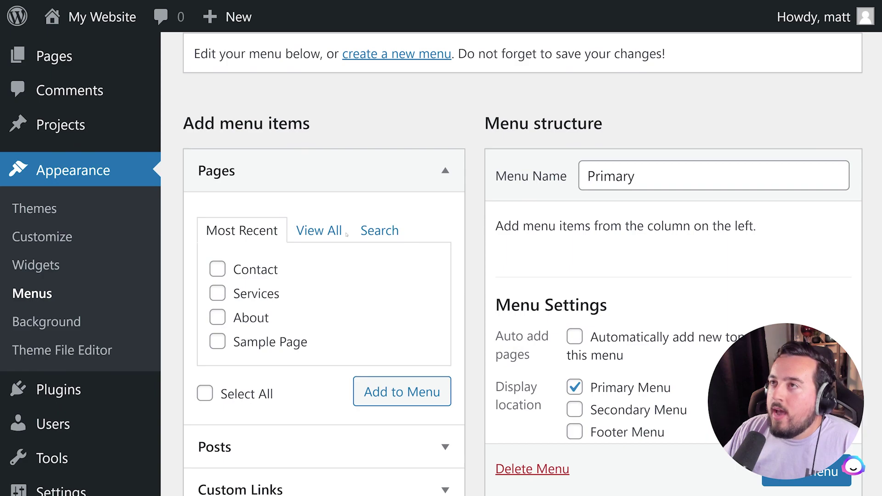
Add the Home, Blog, About, Contact and Services pages to the Primary menu and save it
left_click(311, 231)
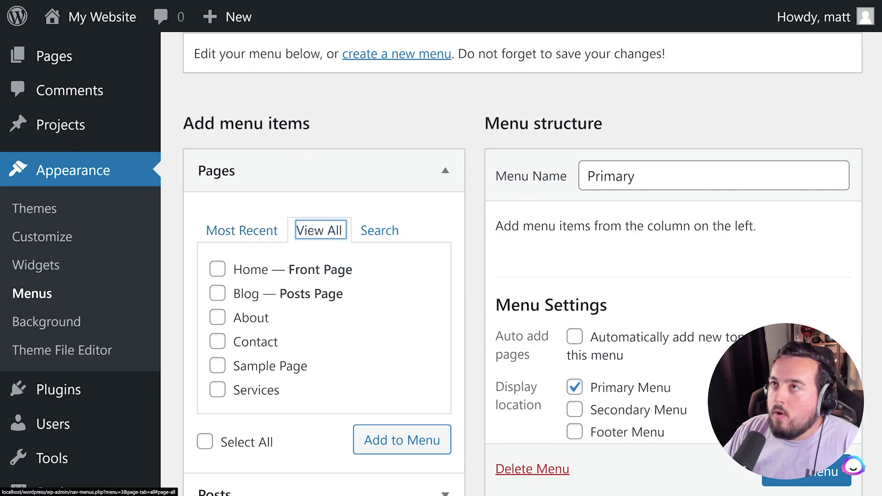
left_click(220, 271)
left_click(219, 294)
left_click(220, 319)
left_click(222, 344)
left_click(218, 390)
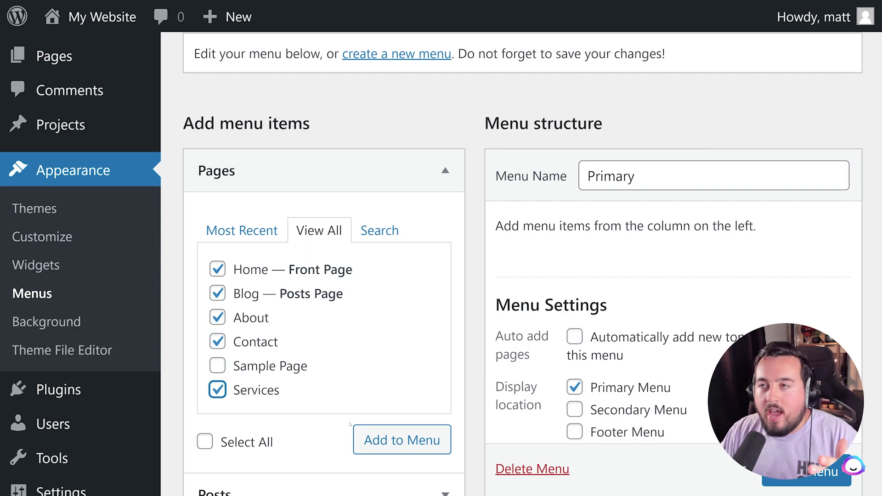
left_click(425, 428)
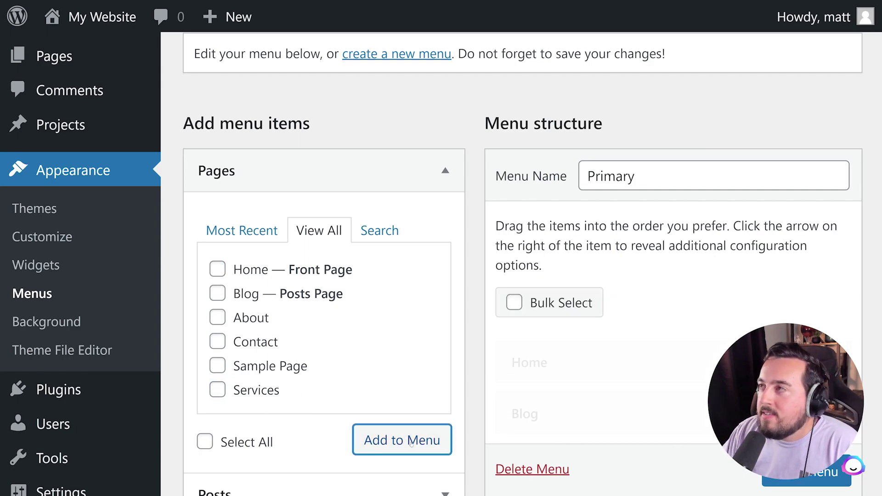
scroll(777, 481, "down", 1)
left_click(776, 482)
scroll(599, 236, "down", 6)
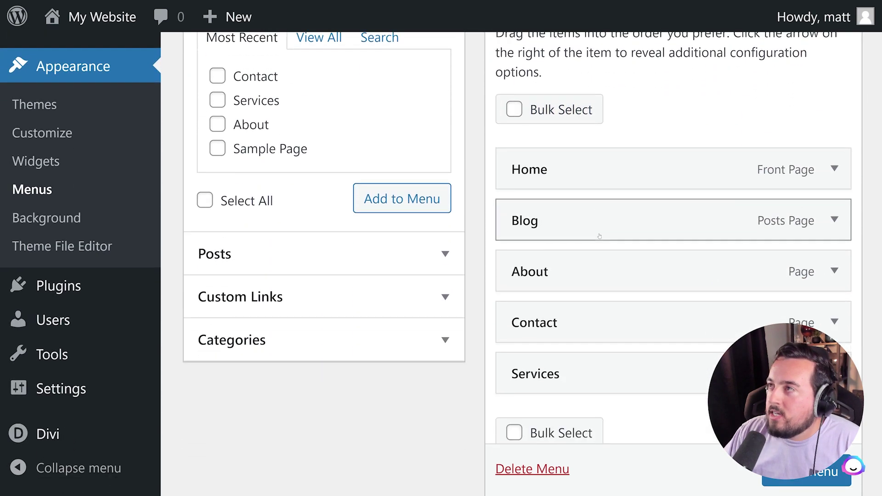
scroll(599, 236, "down", 1)
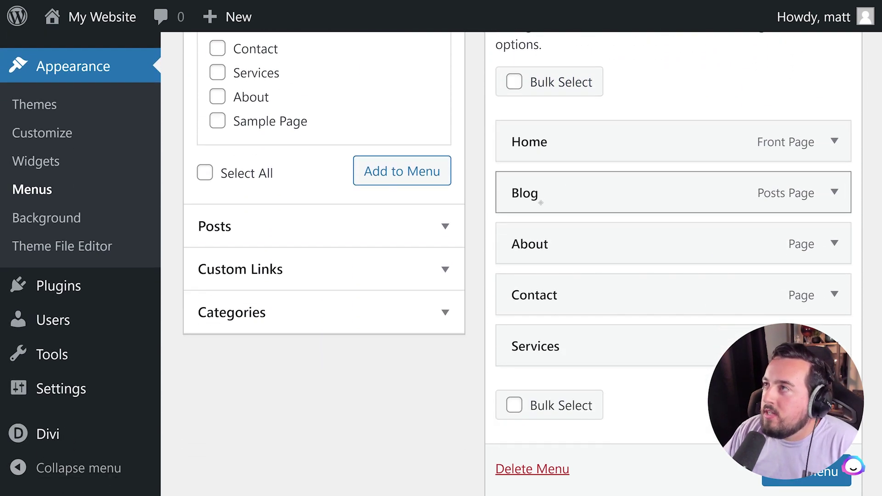
mouse_move(540, 202)
left_mouse_down()
mouse_move(542, 247)
mouse_move(540, 232)
mouse_move(576, 175)
mouse_move(545, 175)
mouse_move(541, 206)
left_mouse_up()
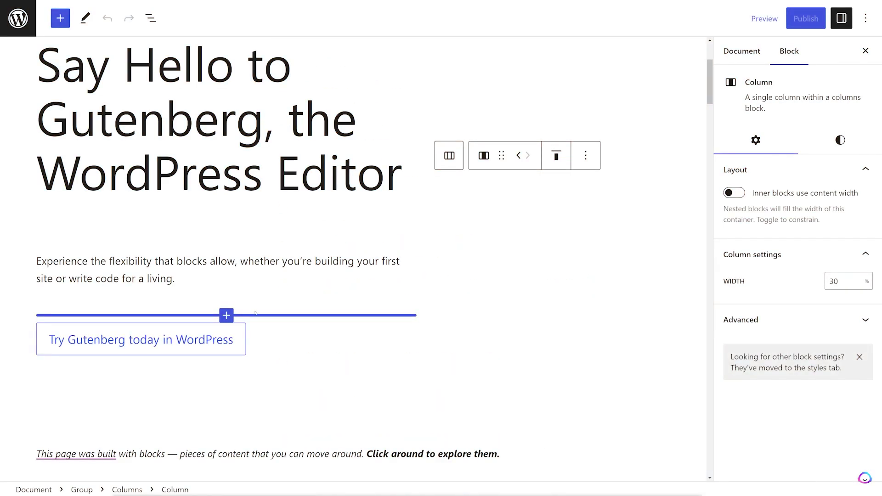
Open the full block catalogue from the column's block inserter on the Gutenberg demo page
left_click(226, 315)
left_click(216, 287)
scroll(152, 255, "down", 4)
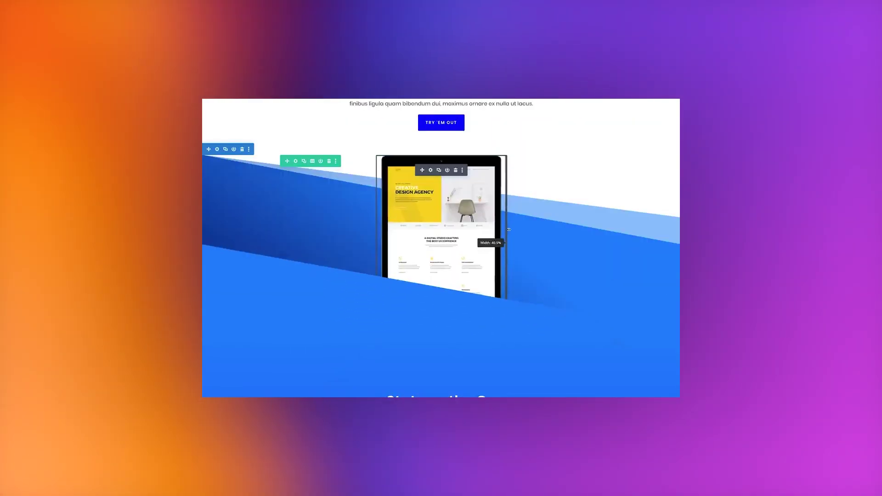
Adjust the tablet module width, stats bar spacing, Invest module minimum height and TRAINING heading letter spacing
left_click_drag(518, 230, 526, 230)
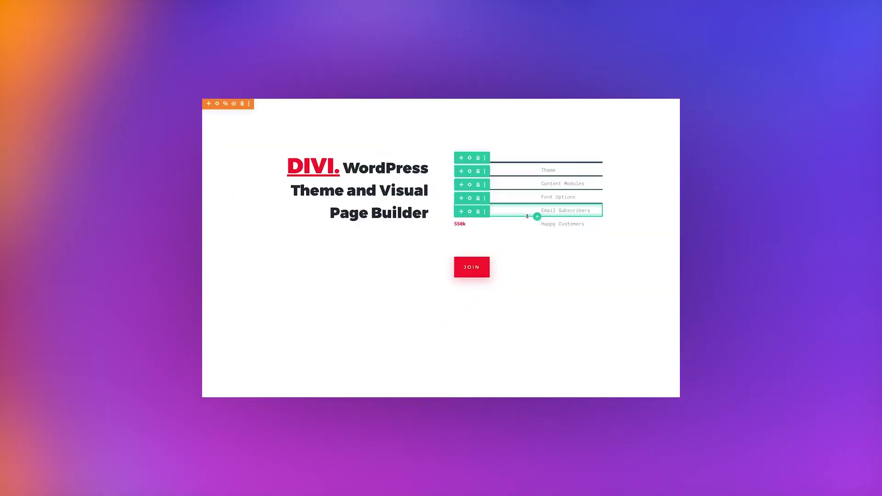
left_click_drag(527, 216, 528, 282)
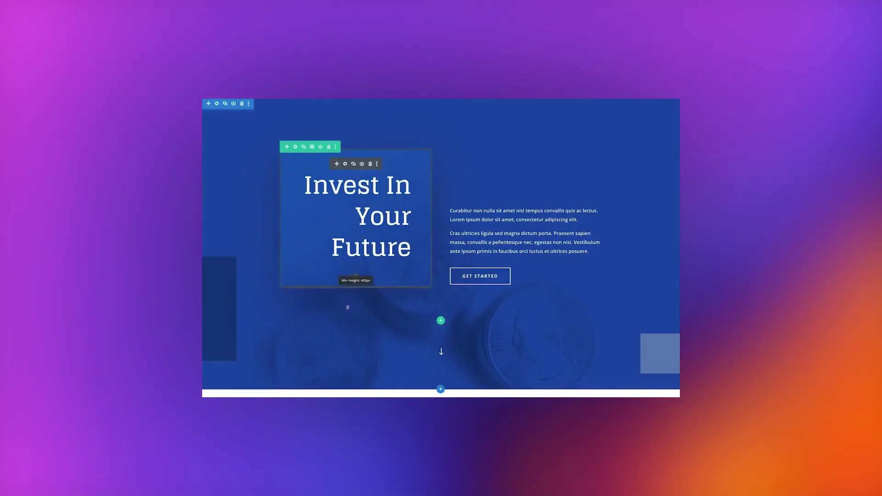
left_click_drag(348, 308, 345, 332)
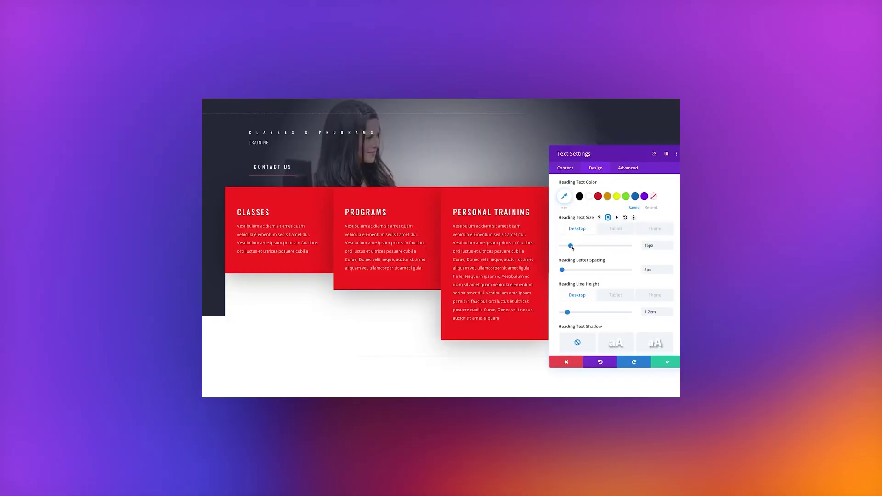
mouse_move(592, 270)
left_mouse_down()
mouse_move(562, 271)
mouse_move(597, 271)
left_mouse_up()
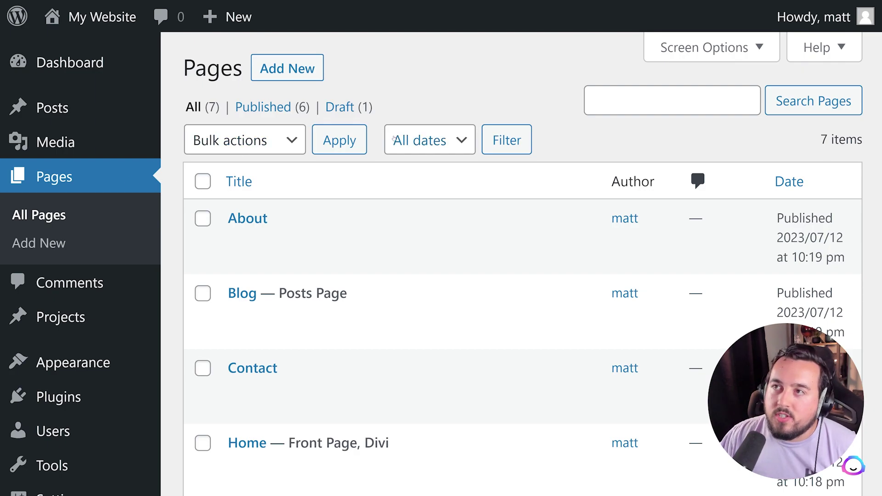
Load the premade Marketing Home Page layout, found by searching 'marketing', into the Home page in Divi
scroll(392, 229, "down", 3)
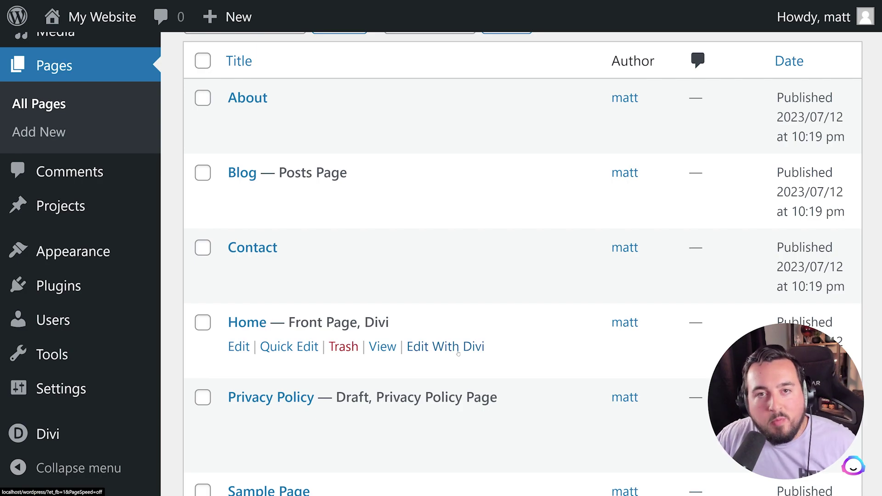
left_click(458, 352)
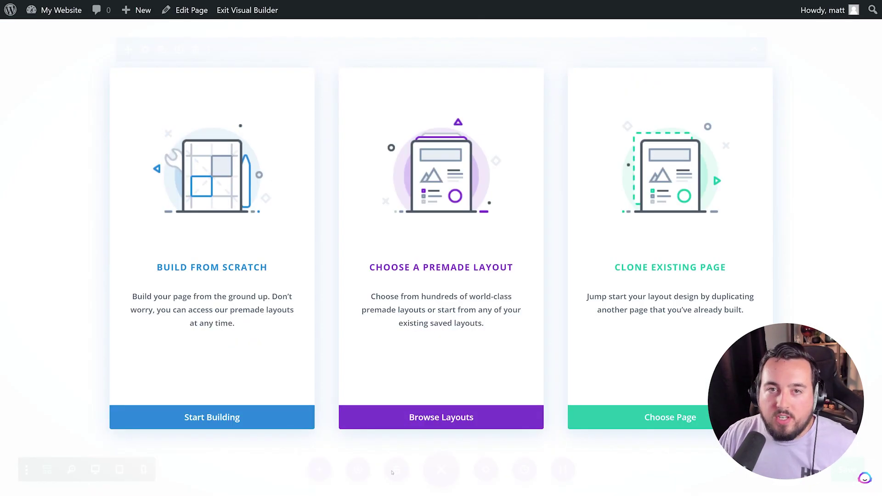
left_click(456, 420)
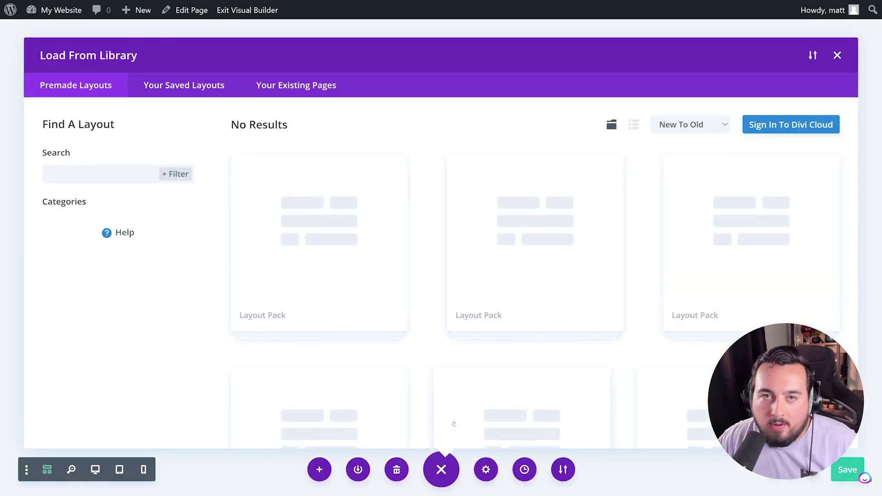
type("marketing")
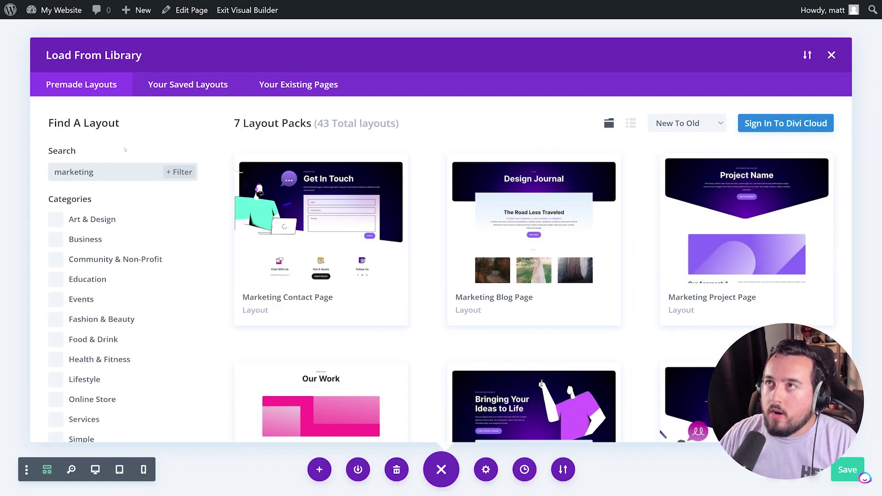
scroll(442, 246, "down", 7)
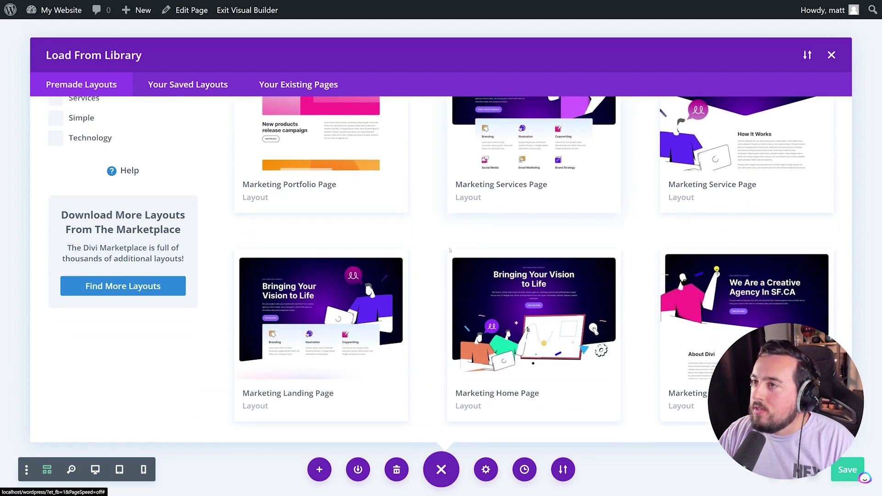
scroll(450, 250, "down", 2)
left_click(457, 258)
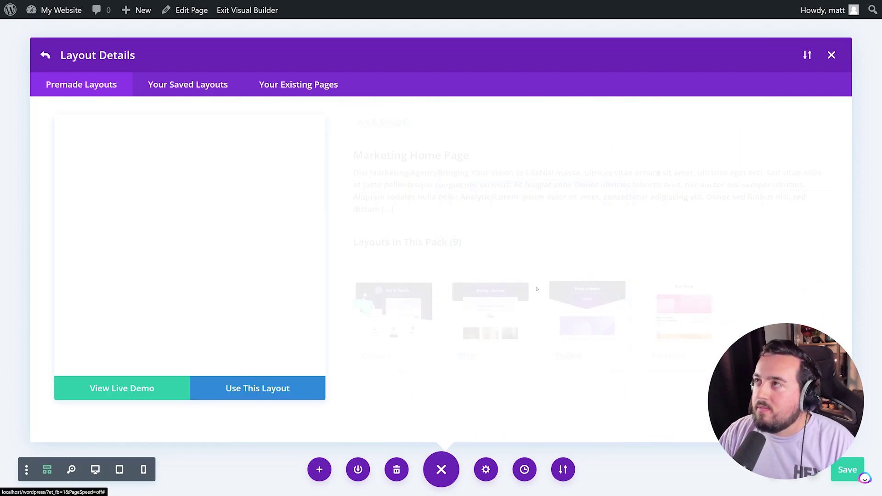
left_click(250, 393)
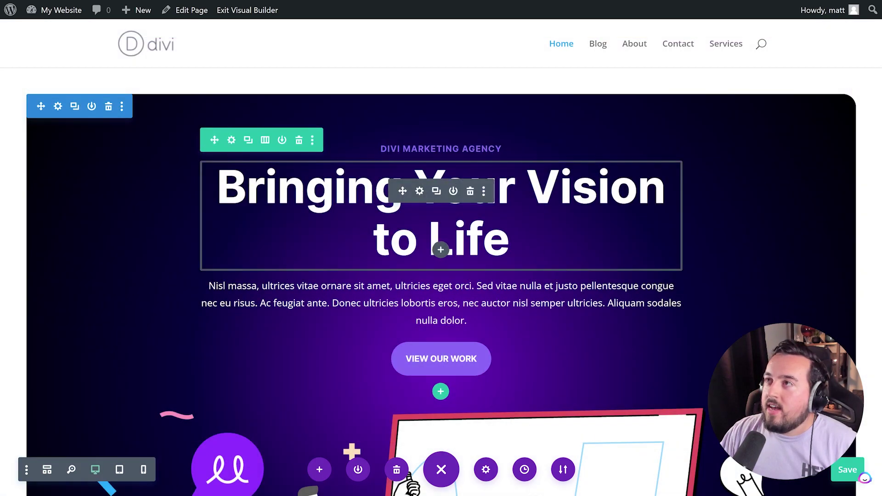
Open the Analytics heading's text settings and close them without making changes
scroll(450, 253, "down", 3)
scroll(461, 262, "down", 10)
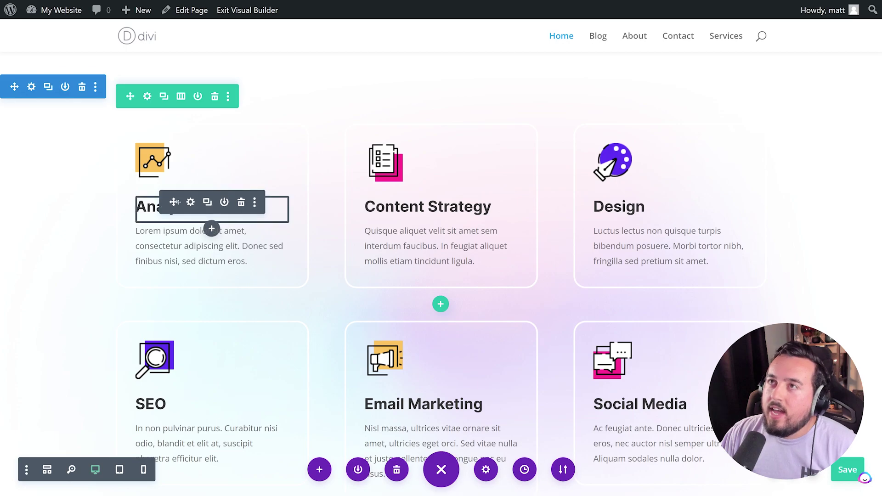
left_click(191, 202)
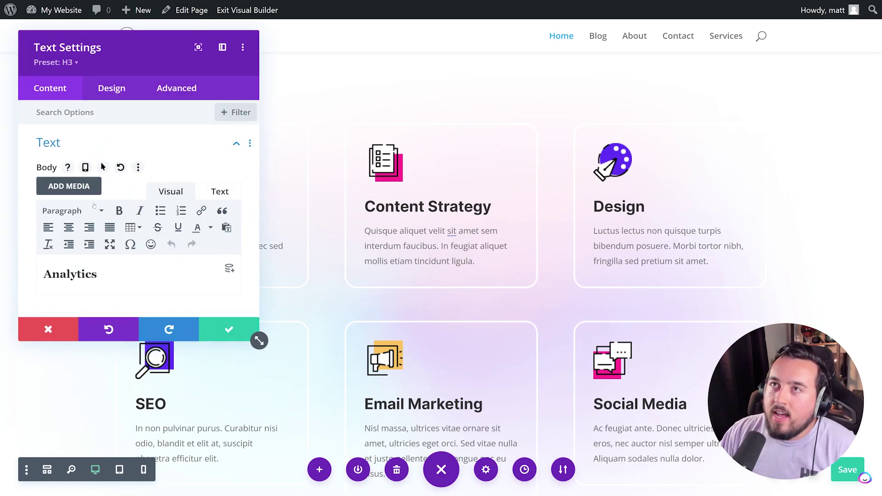
scroll(138, 229, "down", 2)
scroll(139, 229, "down", 2)
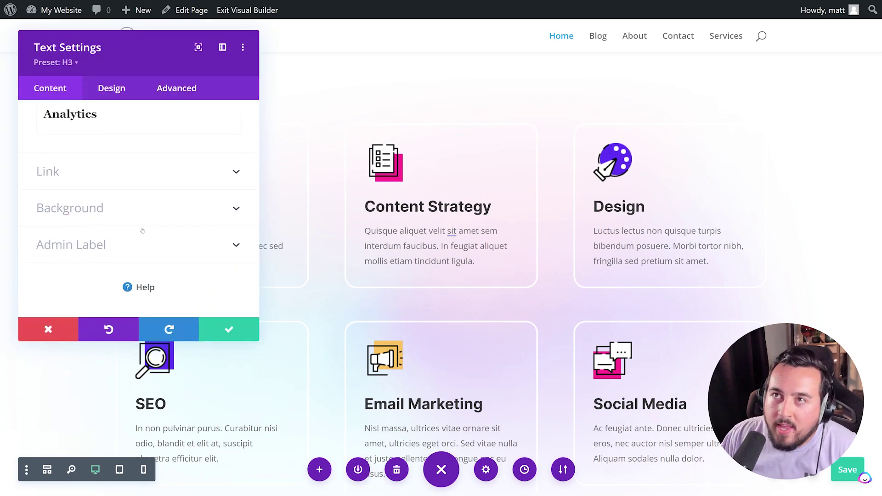
scroll(215, 154, "up", 4)
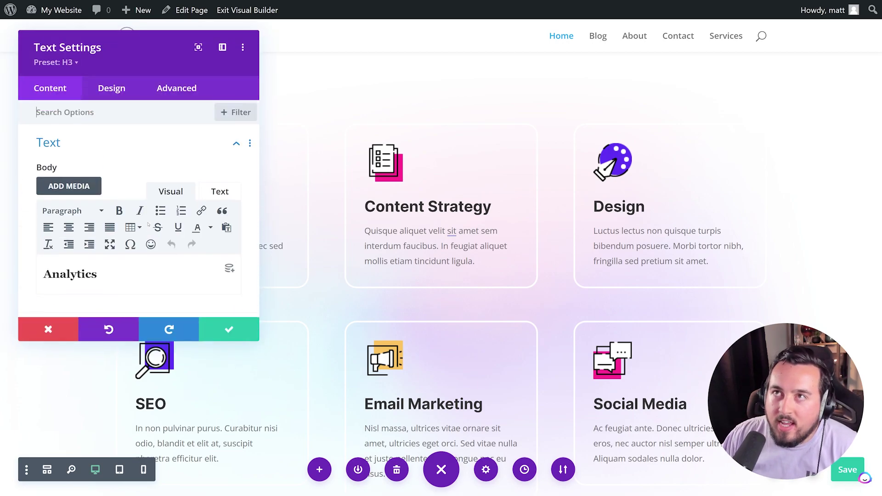
left_click(55, 326)
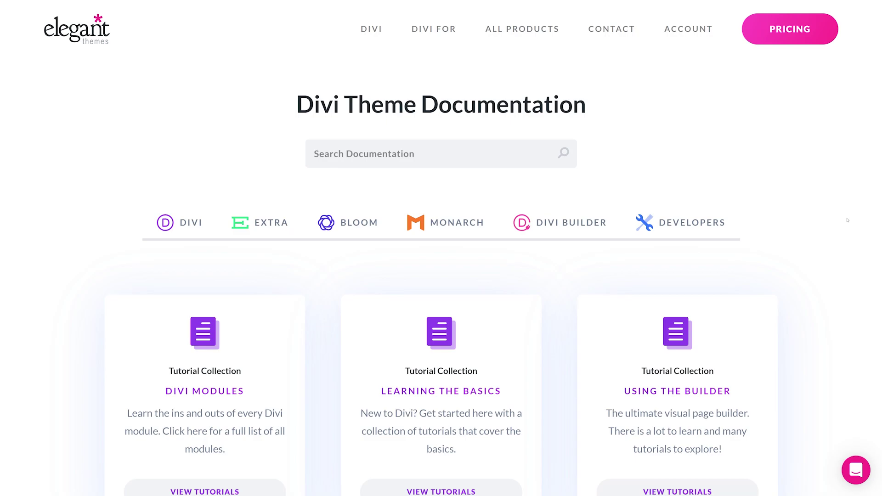
Open the Learning The Basics tutorials on the Divi documentation page
scroll(848, 220, "down", 20)
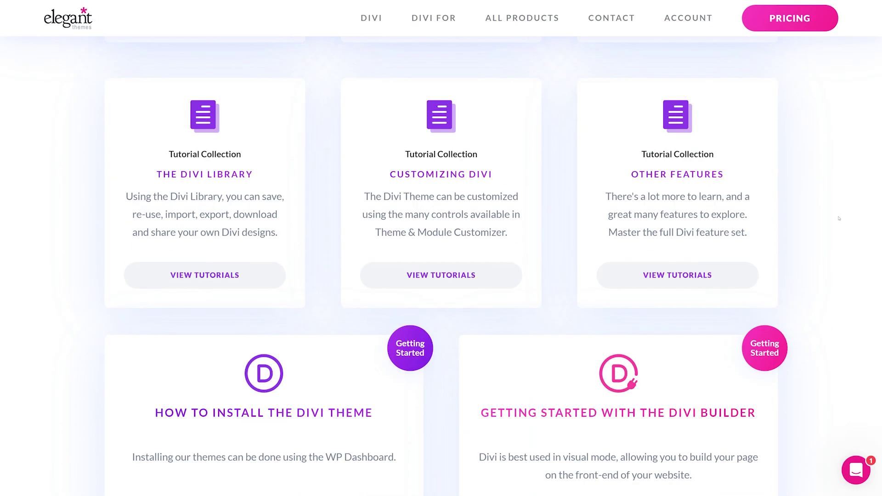
scroll(839, 219, "down", 6)
scroll(837, 234, "up", 20)
scroll(835, 252, "up", 1)
scroll(128, 311, "down", 5)
left_click(441, 250)
Open the full 'Using The Divi Theme Options' article and scroll into it
scroll(327, 335, "down", 15)
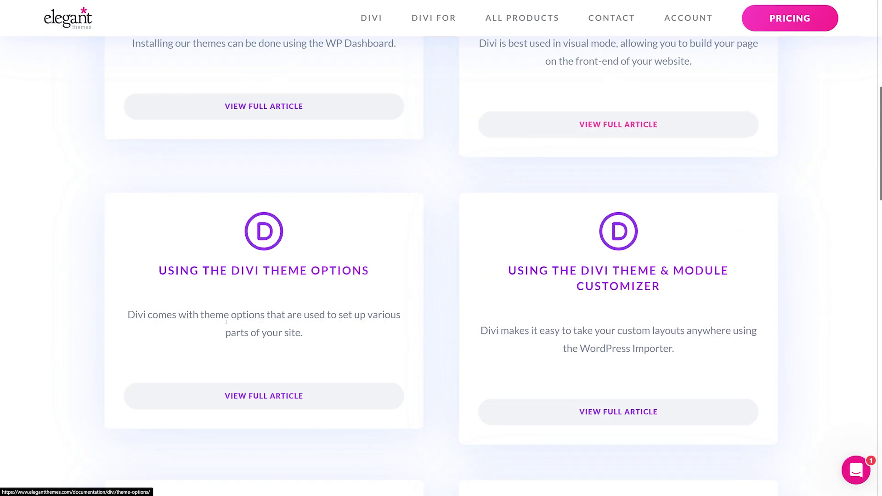
scroll(157, 313, "up", 5)
left_click(184, 257)
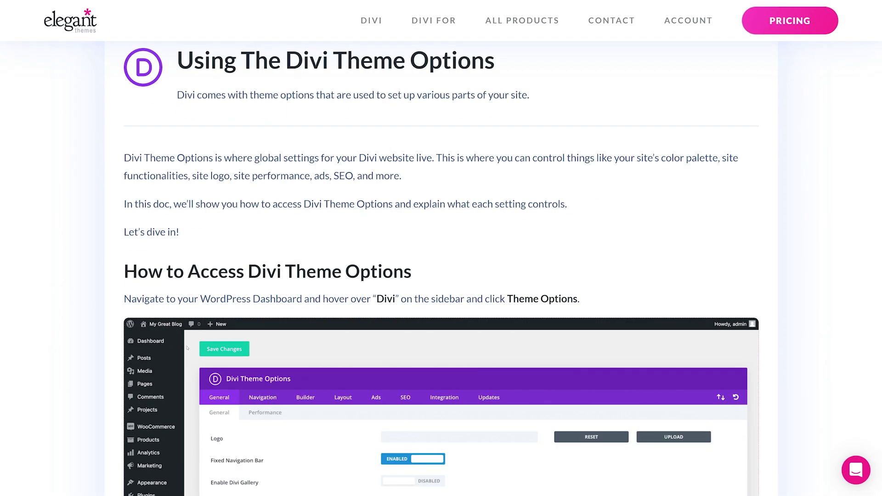
scroll(104, 340, "down", 18)
scroll(105, 341, "down", 20)
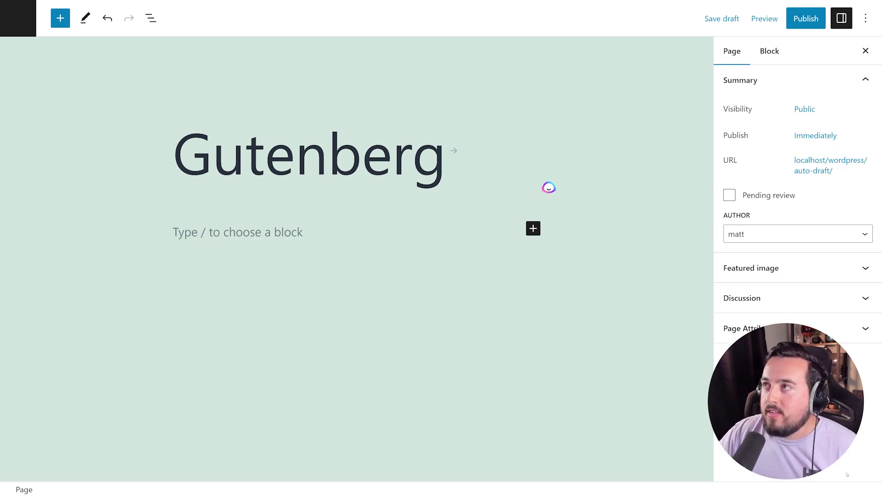
Insert a Columns block into the 'Gutenberg' draft page from the full block list
left_click(533, 228)
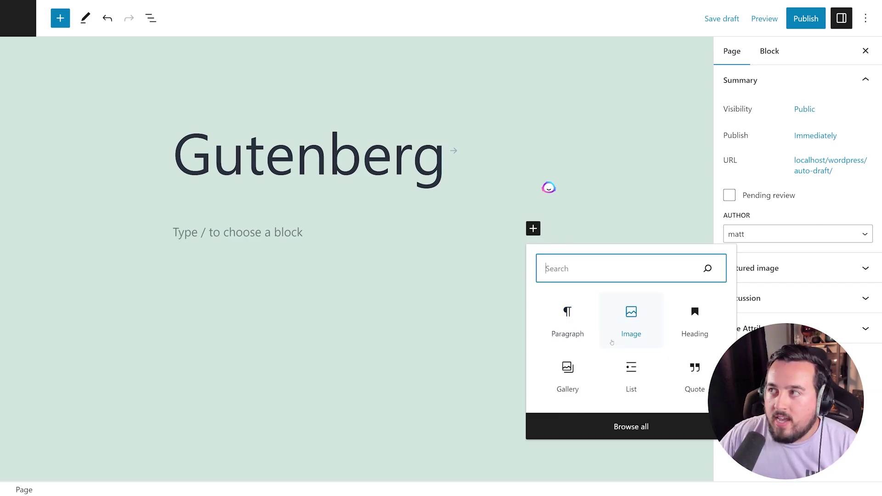
left_click(631, 426)
scroll(140, 316, "down", 5)
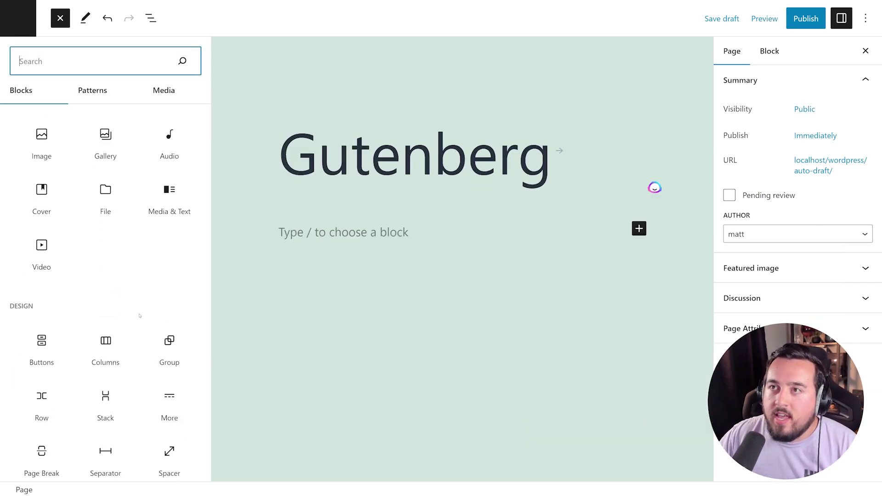
left_click(105, 349)
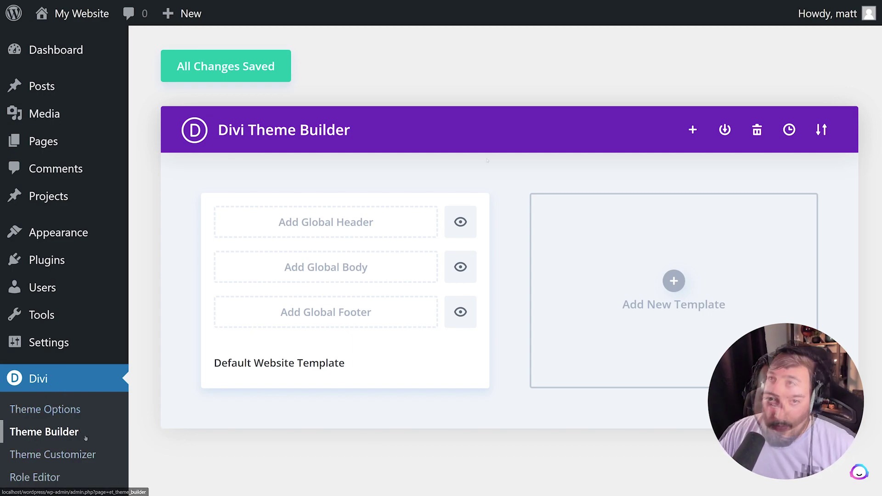
Start building a new global header for the Default Website Template
left_click(372, 223)
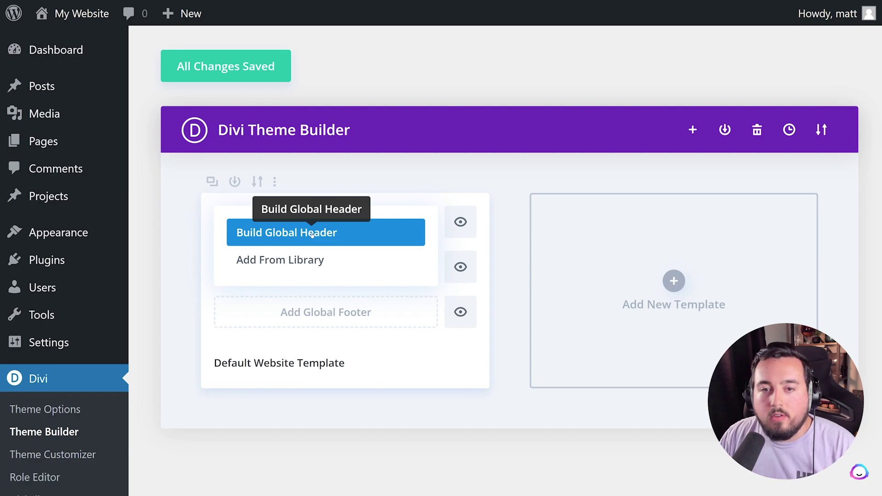
left_click(312, 234)
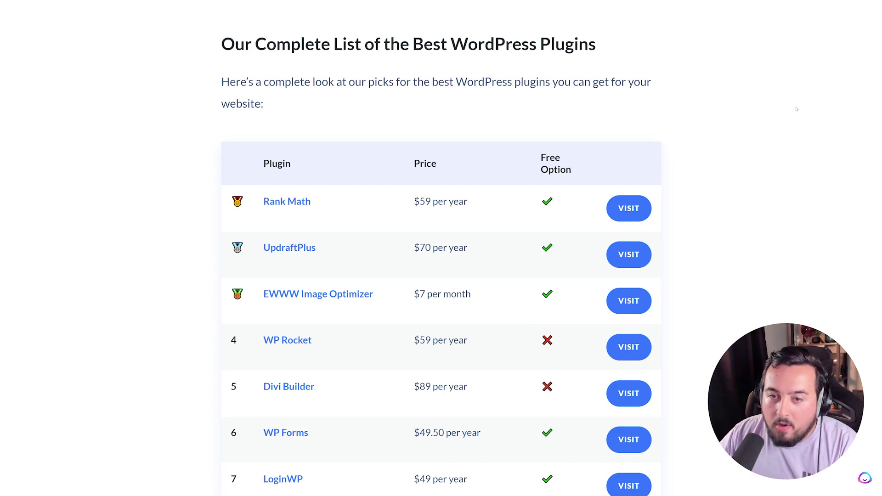
Scroll through the 31-plugin comparison table down to the FAQs heading
scroll(797, 109, "down", 13)
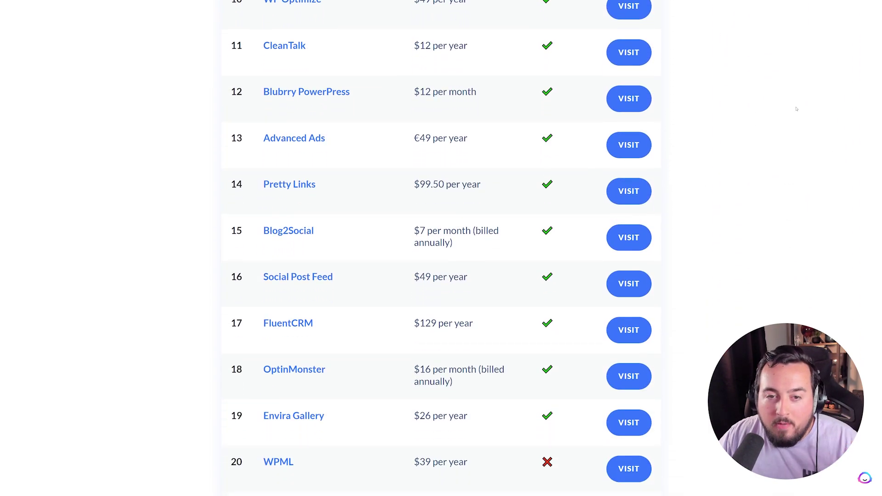
scroll(797, 109, "down", 7)
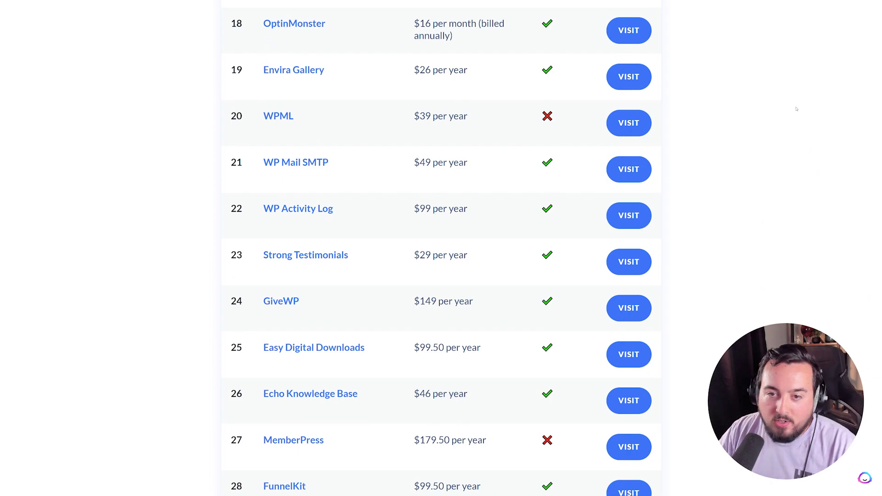
scroll(797, 109, "down", 6)
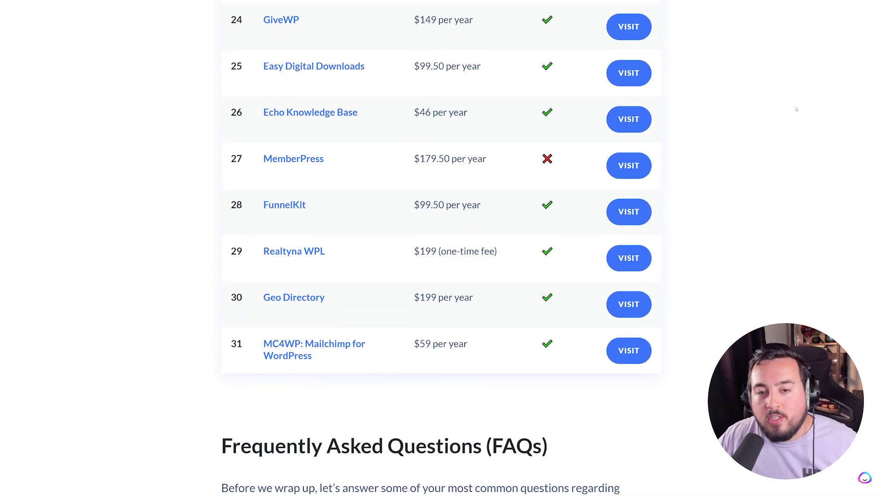
scroll(797, 109, "down", 3)
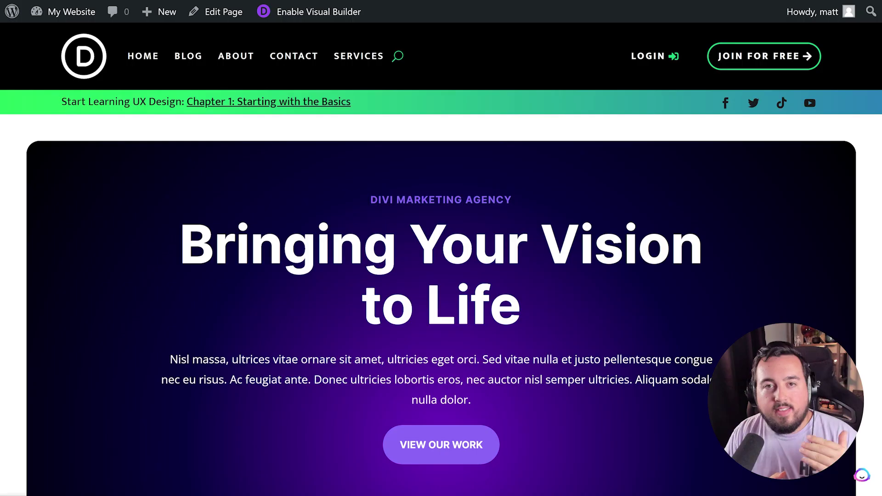